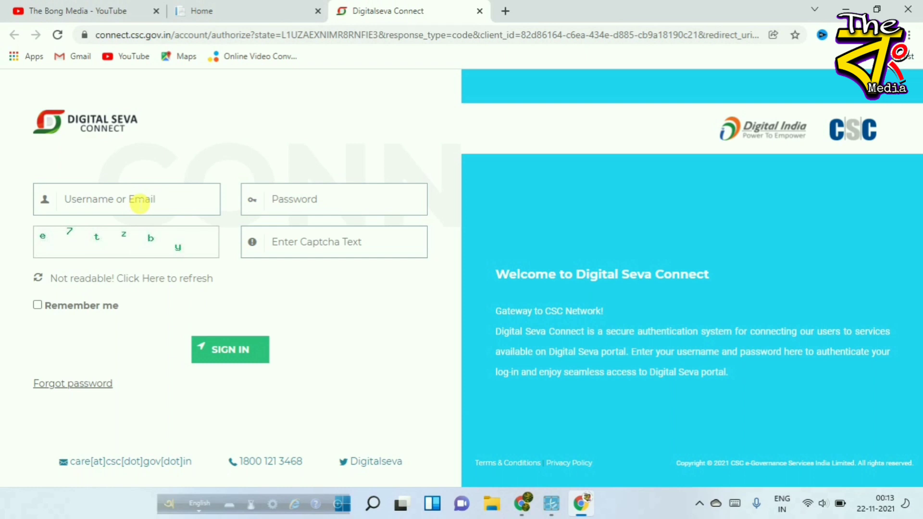
# - Sign in to Digital Seva Connect with the account username and password, and open the PM-Kisan farmer registration form
pyautogui.click(349, 212)
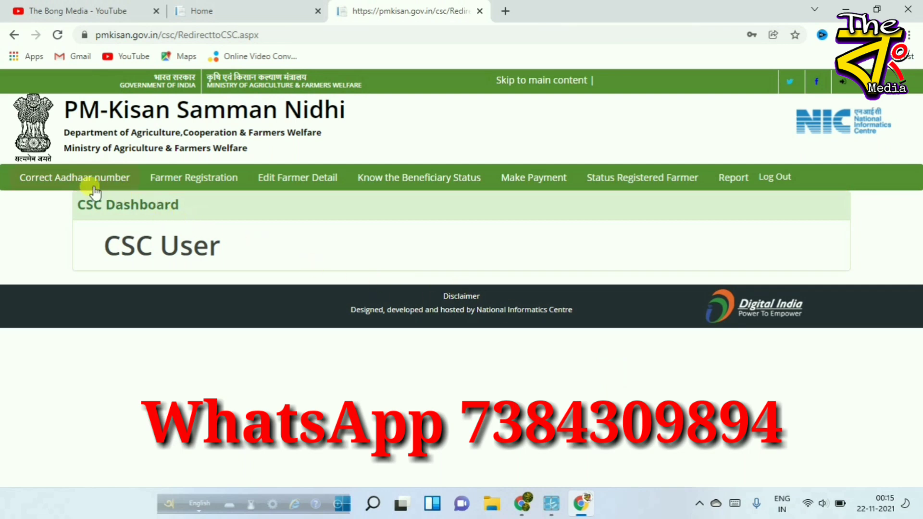
pyautogui.click(201, 187)
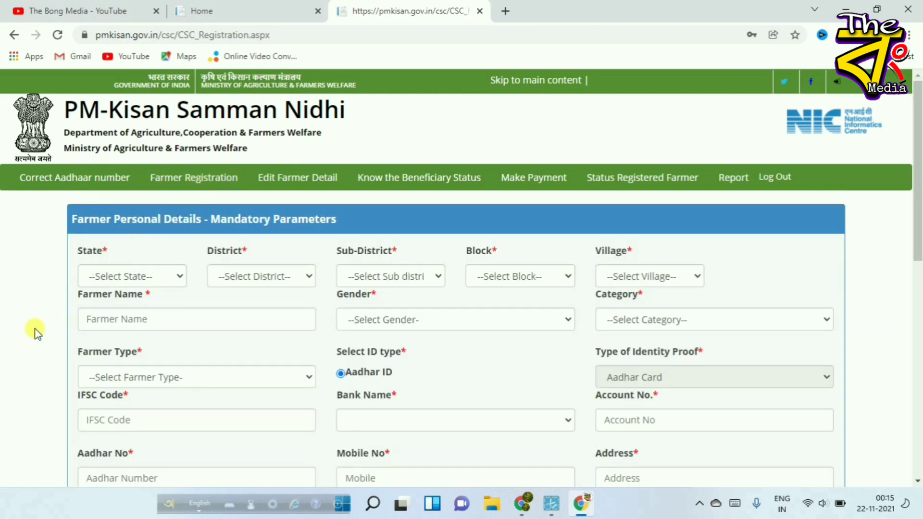
# - Examine the mandatory fields of the farmer registration form, from State down to the date of birth and Aadhar consent
pyautogui.scroll(-10, 33, 361)
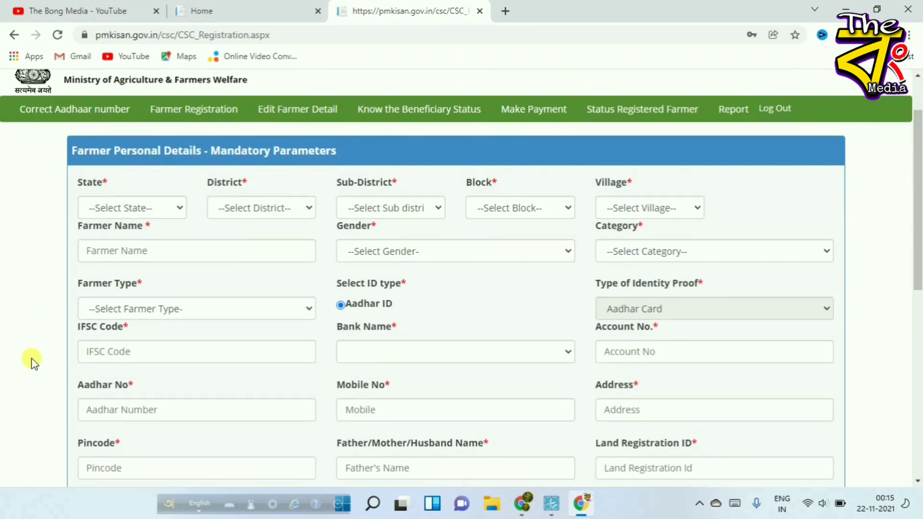
pyautogui.scroll(10, 33, 361)
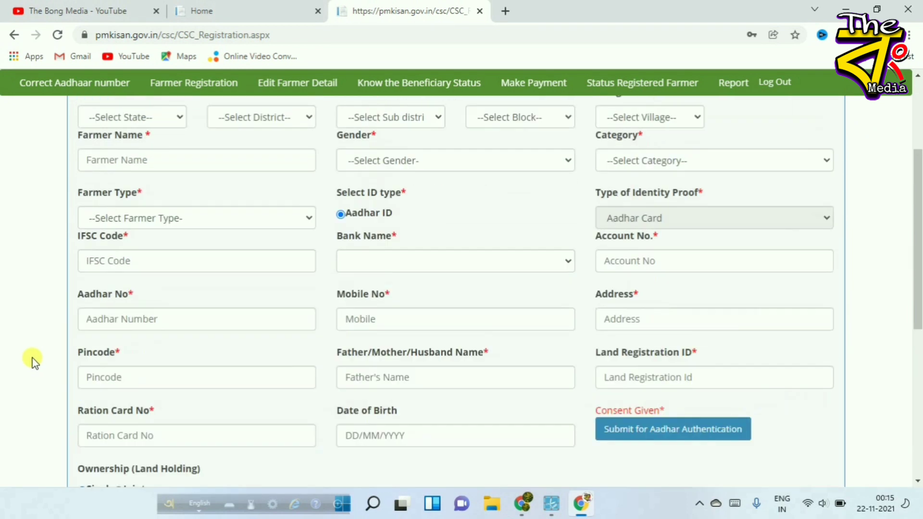
pyautogui.scroll(-1, 32, 361)
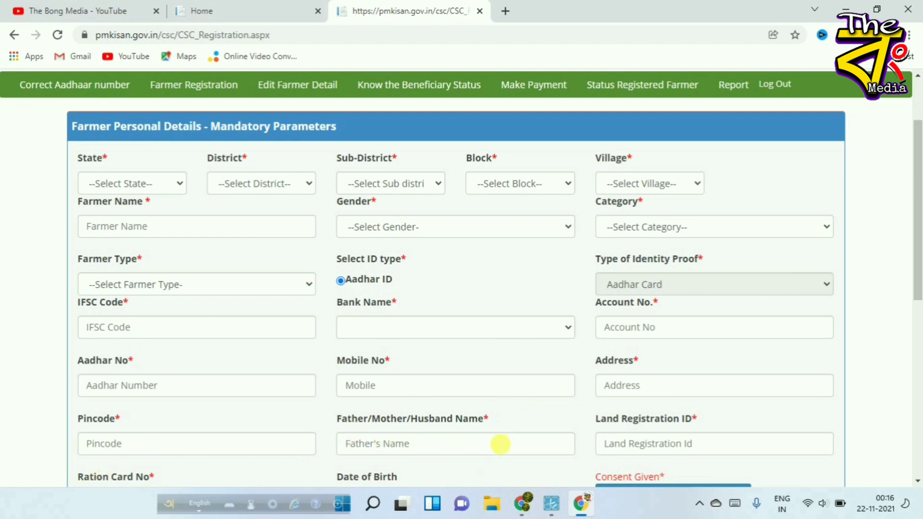
pyautogui.scroll(-2, 529, 428)
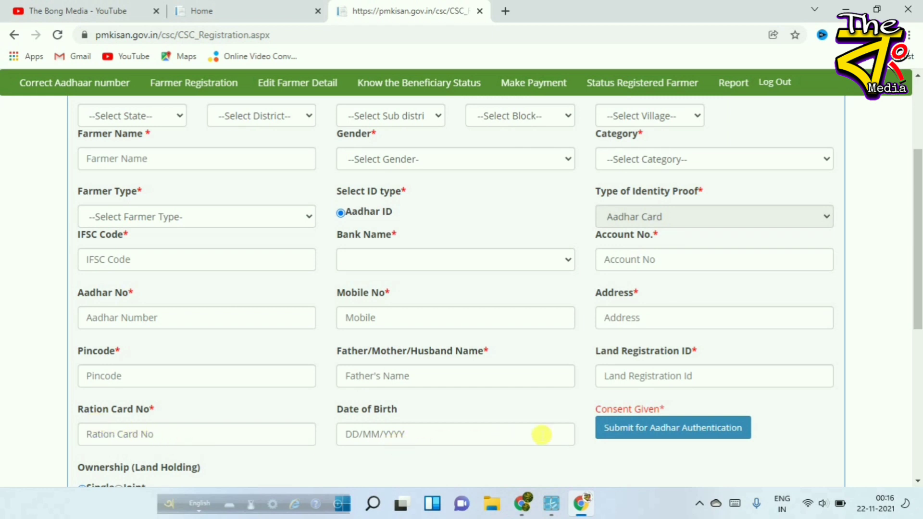
pyautogui.scroll(-2, 321, 336)
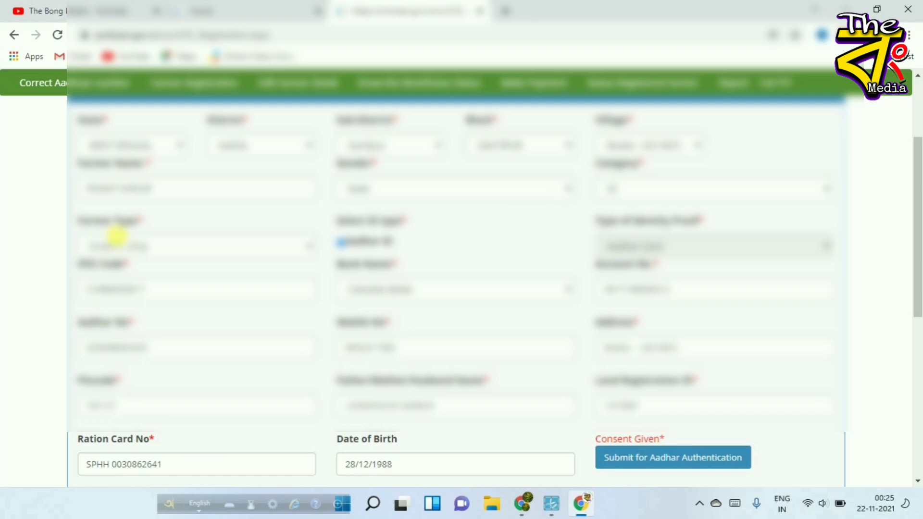
# - Check the Farmer Type and Bank Name options and the Father/Mother/Husband Name entry in the filled-in form
pyautogui.click(151, 247)
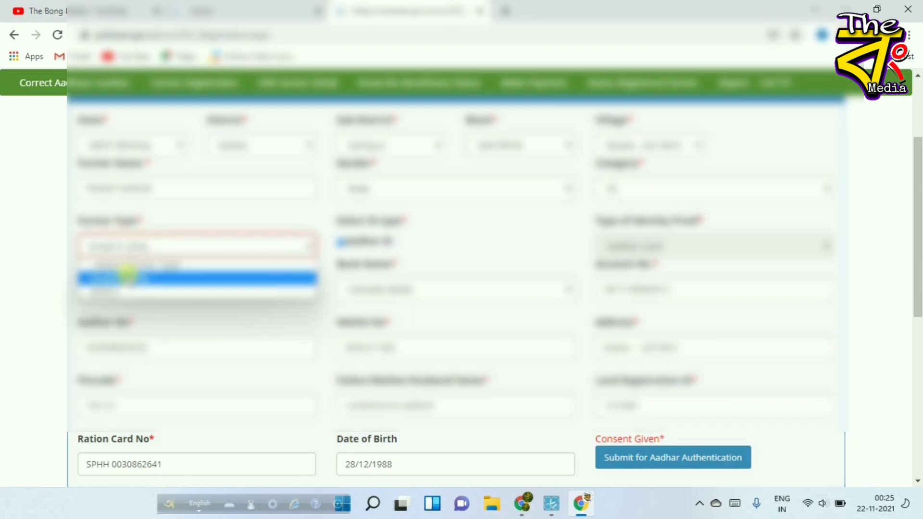
pyautogui.click(216, 219)
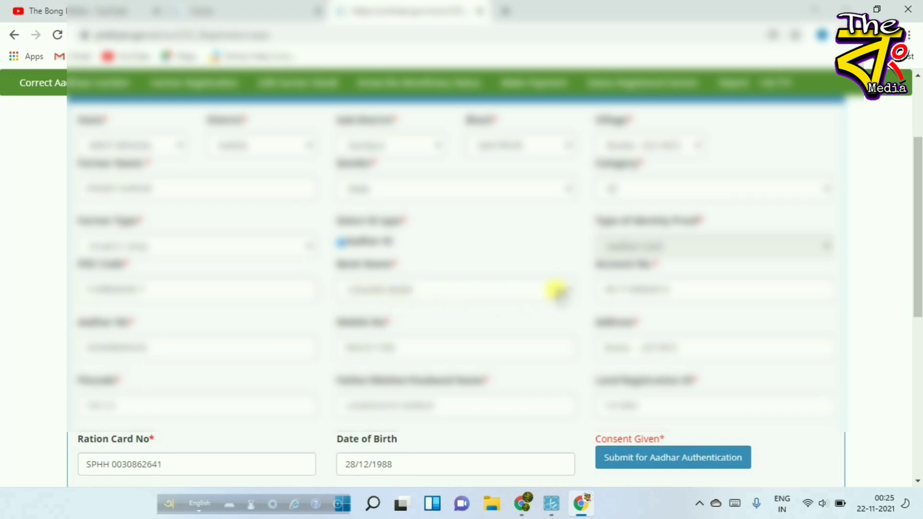
pyautogui.click(558, 291)
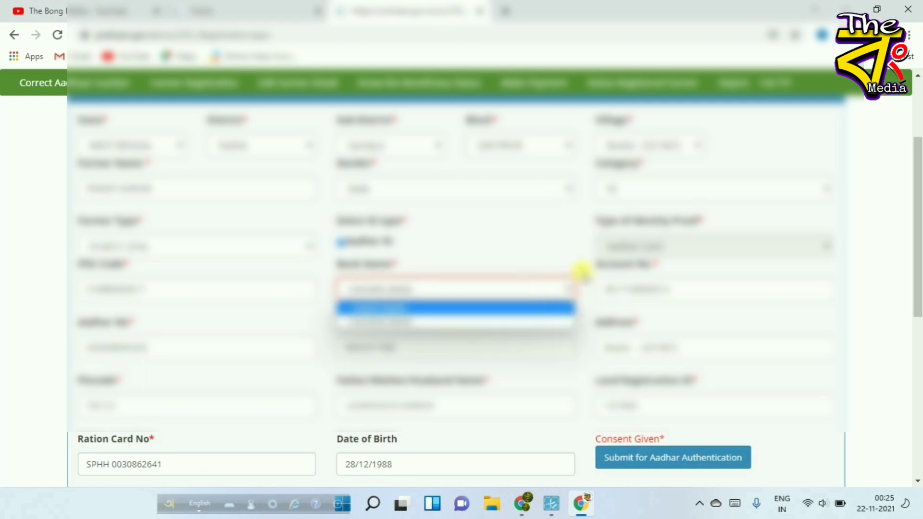
pyautogui.click(589, 276)
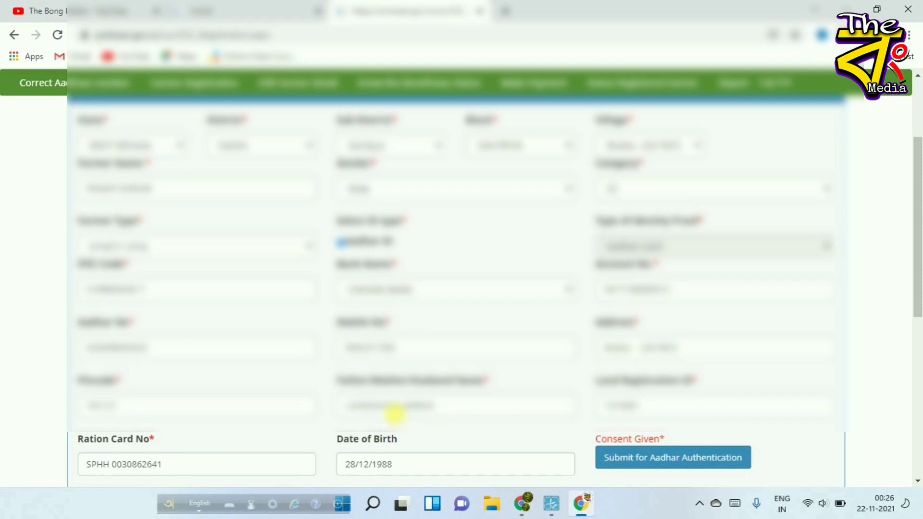
pyautogui.click(393, 406)
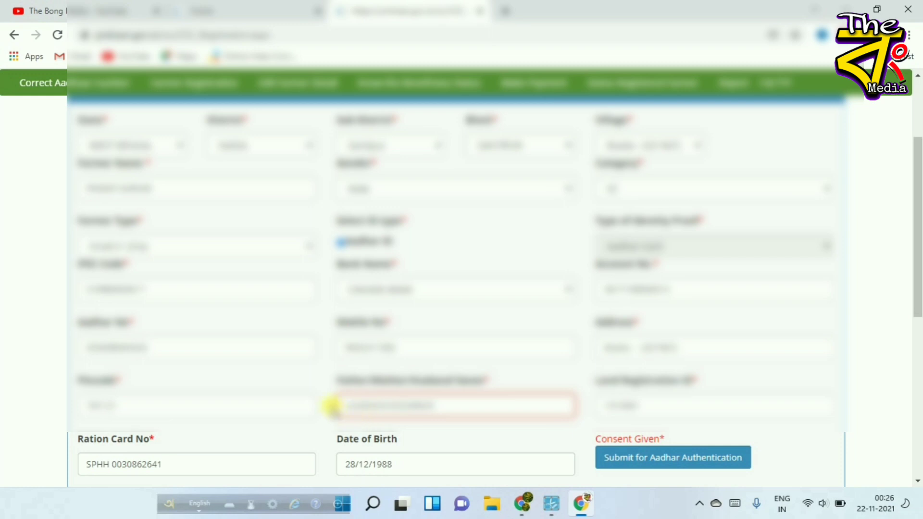
pyautogui.click(332, 407)
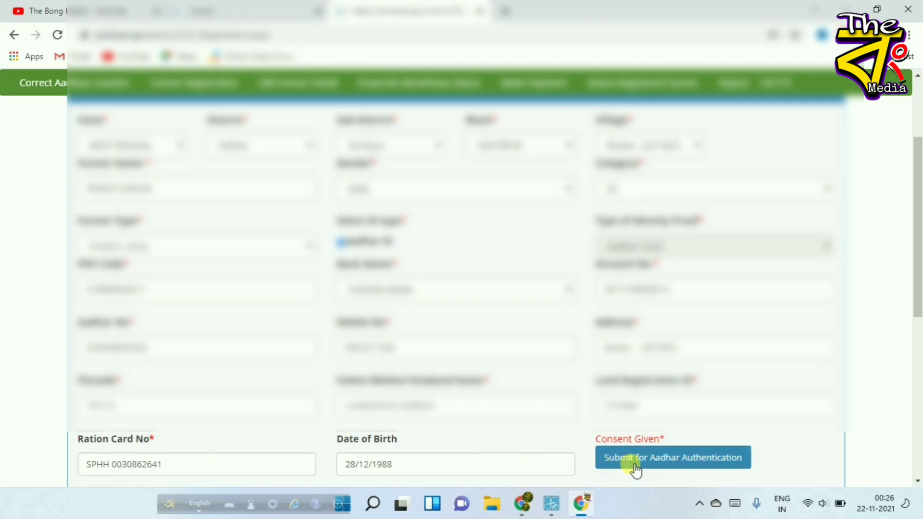
# - Submit the farmer's details for Aadhar authentication and look over the land holding and supporting document sections
pyautogui.click(687, 462)
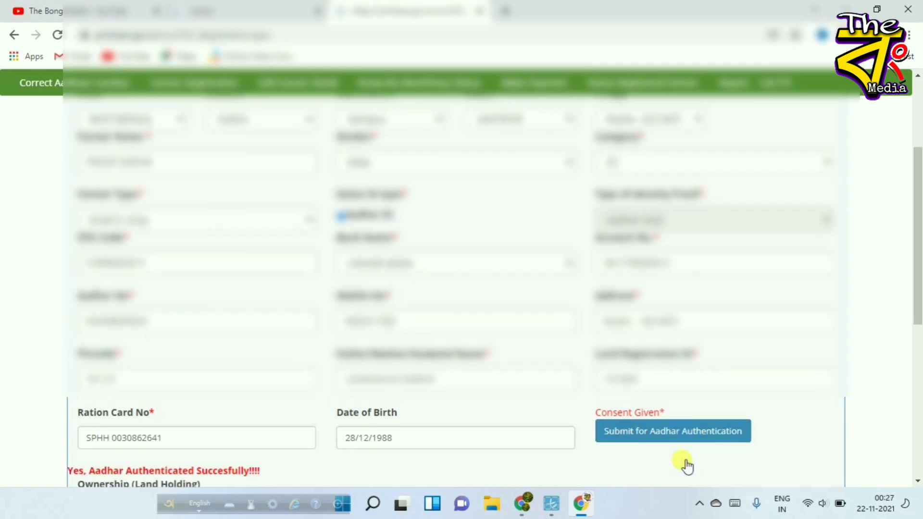
pyautogui.scroll(-1, 683, 464)
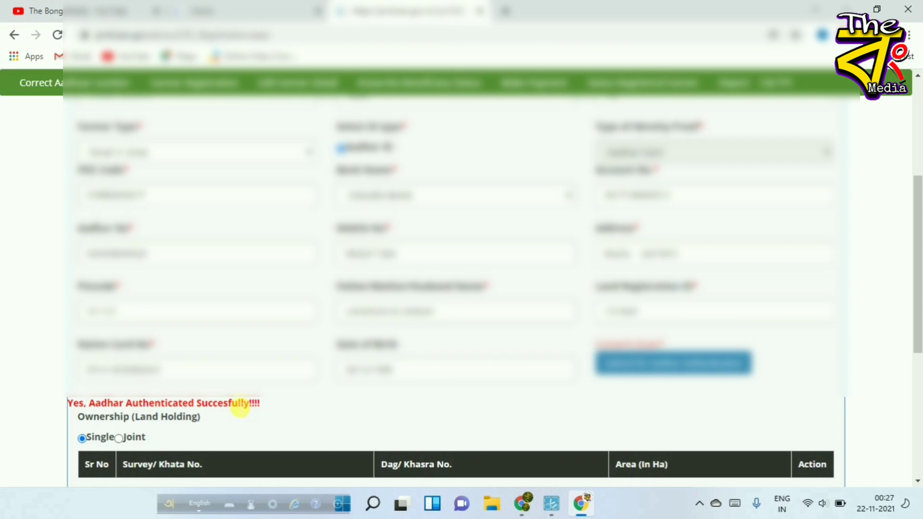
pyautogui.scroll(-3, 240, 407)
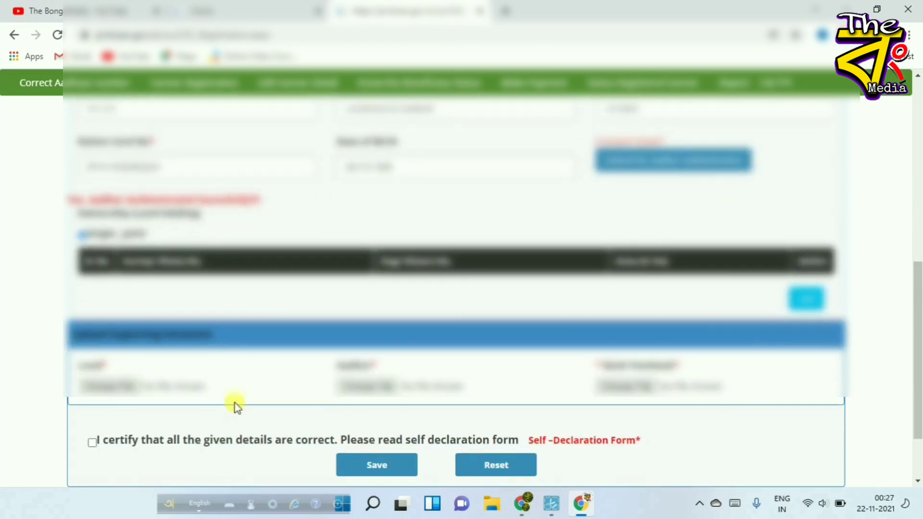
pyautogui.scroll(1, 235, 403)
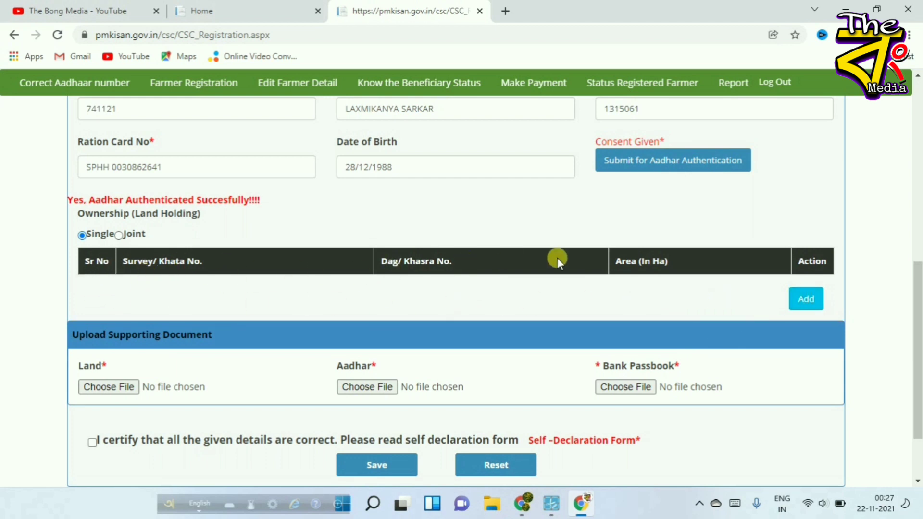
# - Open a new land detail entry and fill in the survey/khata number, the dag/khasra number and an area of 0.028328 ha
pyautogui.click(815, 307)
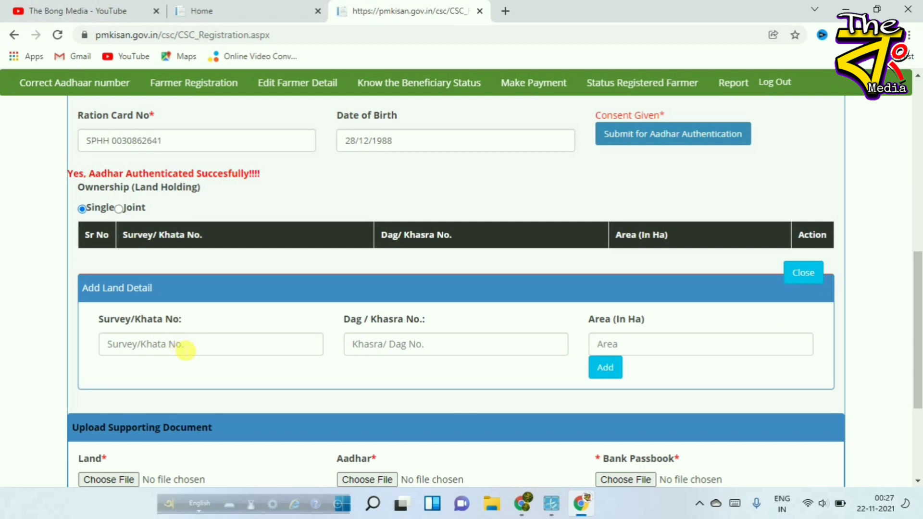
pyautogui.click(186, 349)
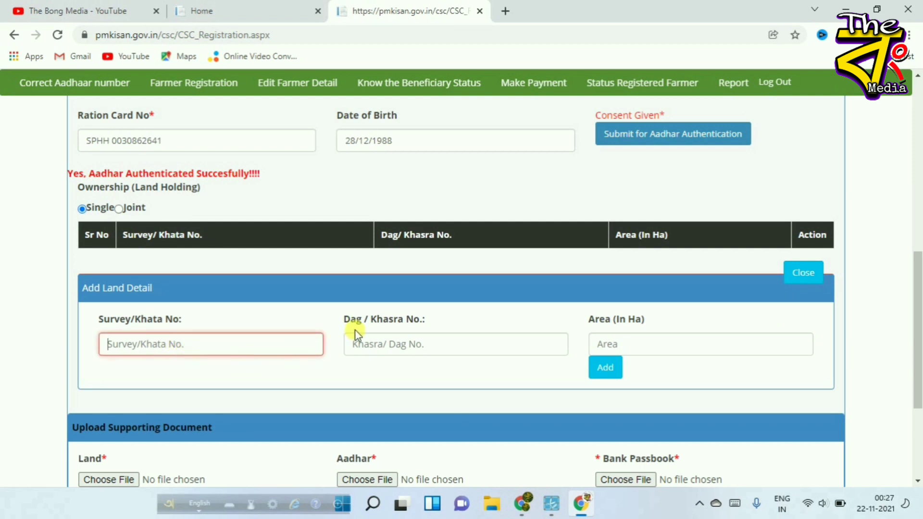
pyautogui.click(387, 351)
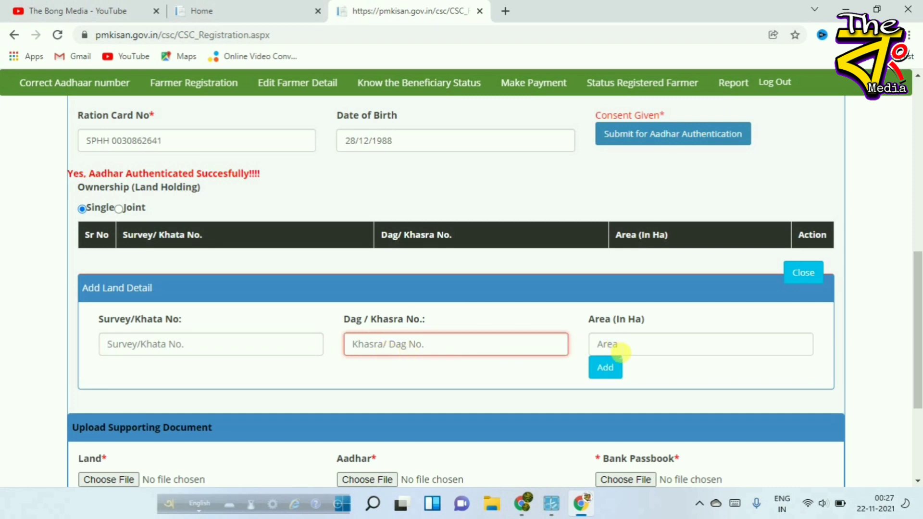
pyautogui.click(619, 349)
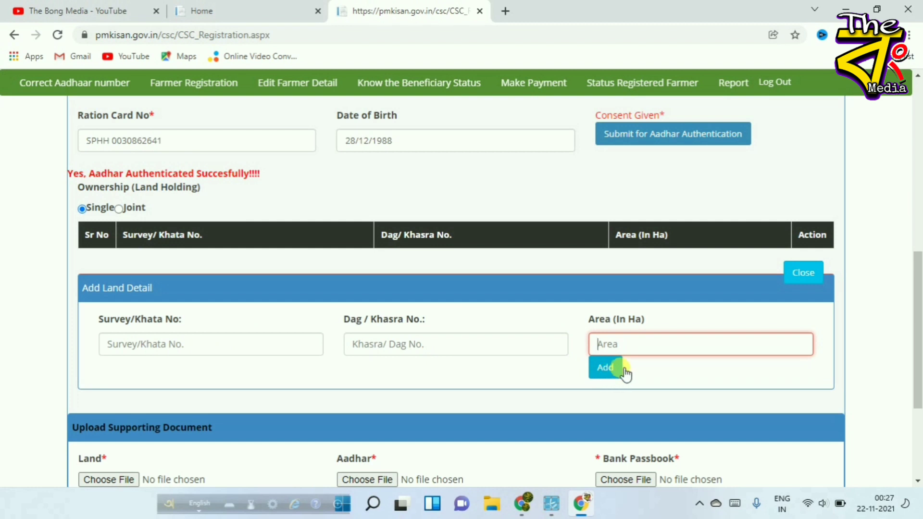
pyautogui.click(606, 369)
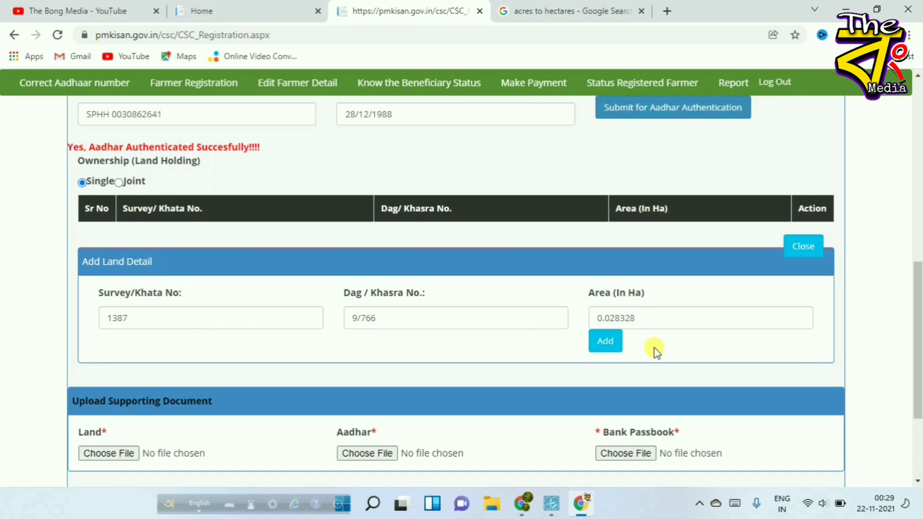
# - Check the acre-to-hectare conversion in the Google converter and add the land entry to the ownership table
pyautogui.click(569, 9)
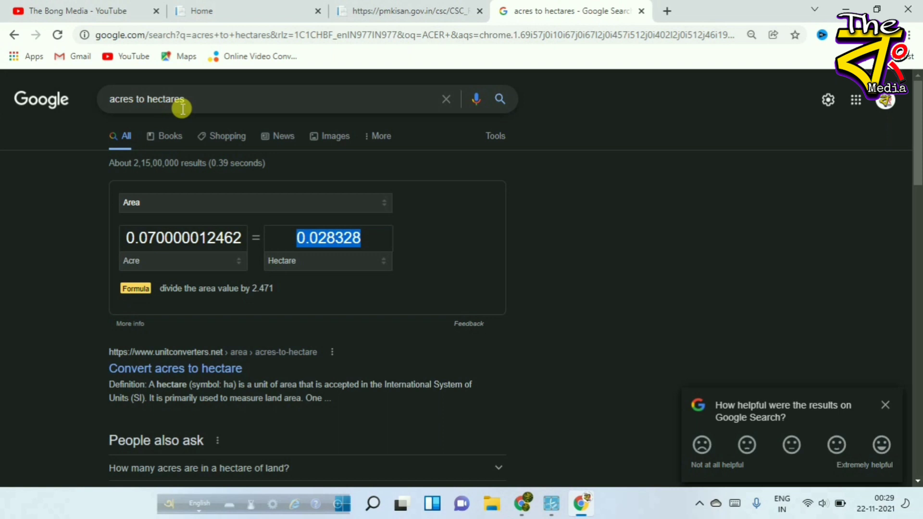
pyautogui.click(163, 247)
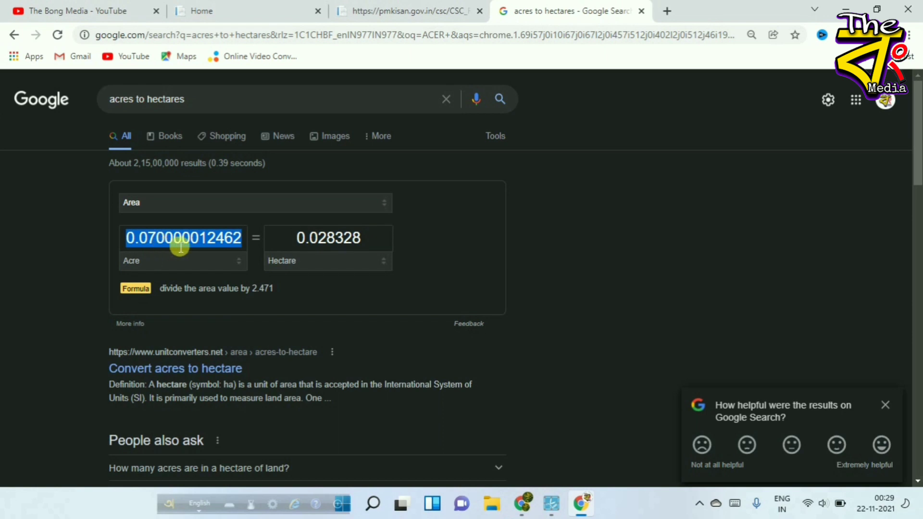
pyautogui.click(354, 244)
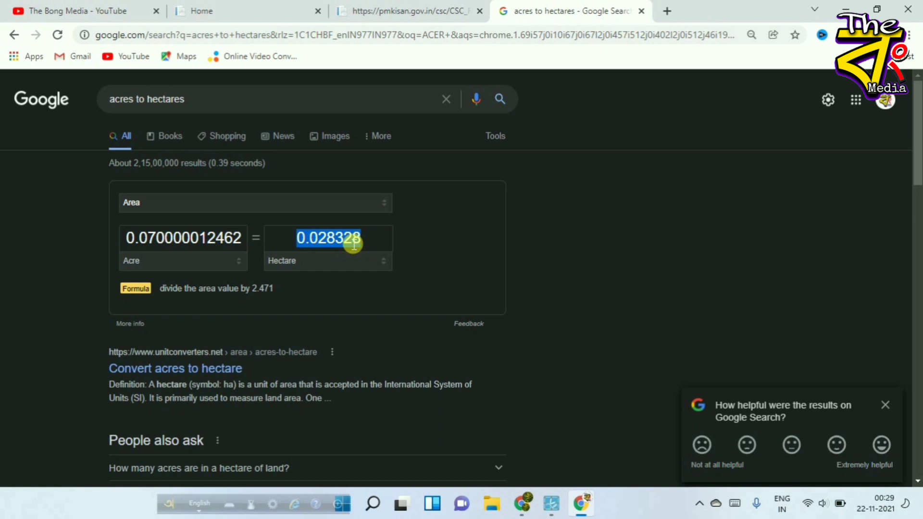
pyautogui.click(418, 9)
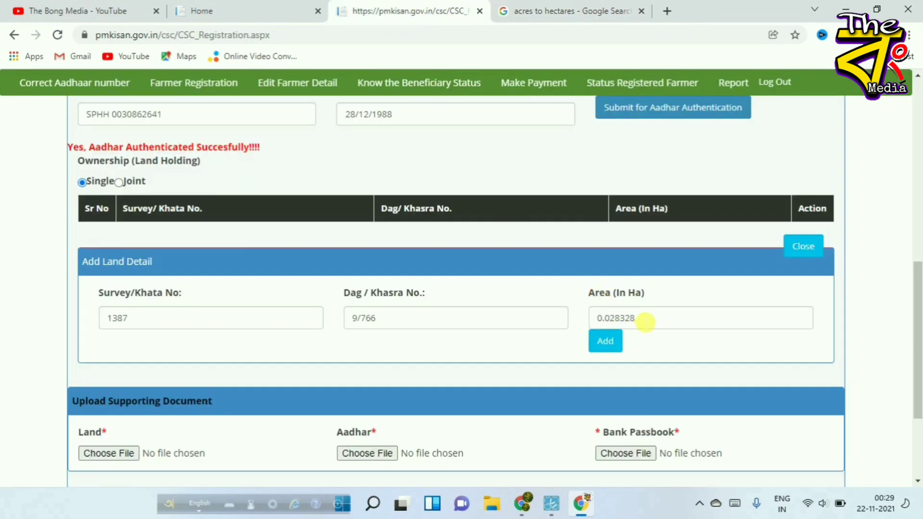
pyautogui.click(606, 342)
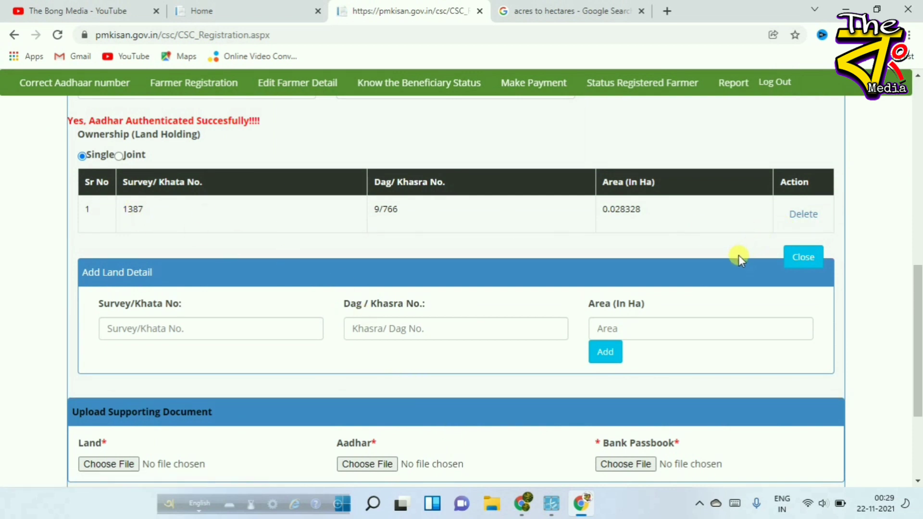
pyautogui.click(230, 331)
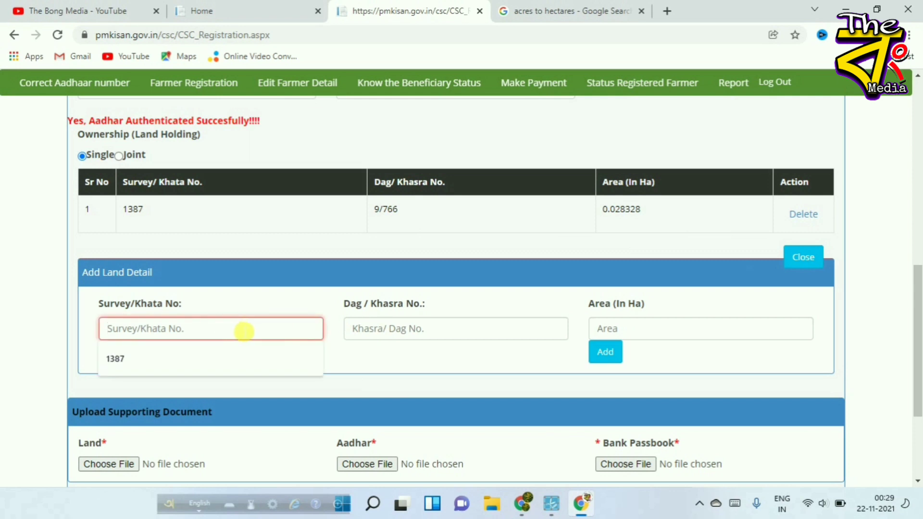
pyautogui.click(402, 333)
pyautogui.click(659, 331)
pyautogui.click(605, 351)
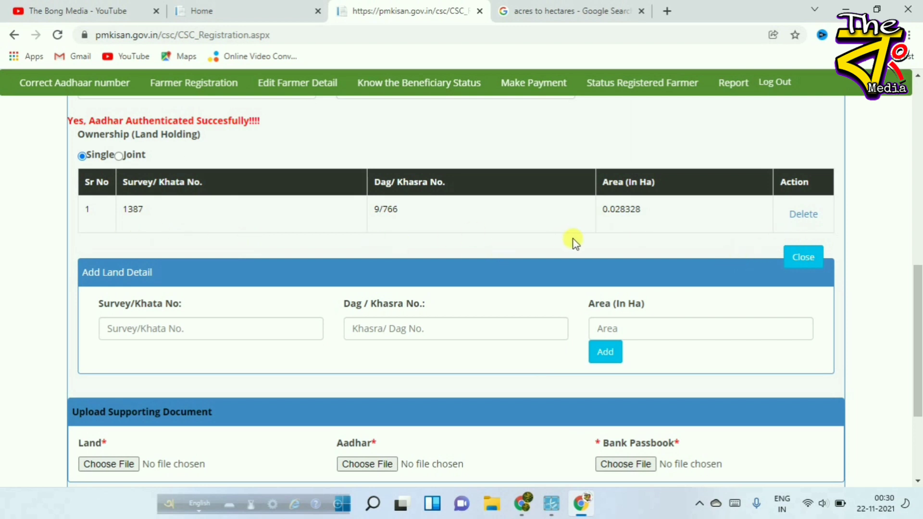
# - Attach the LAND file from the Desktop folder as the land supporting document
pyautogui.scroll(-1, 575, 242)
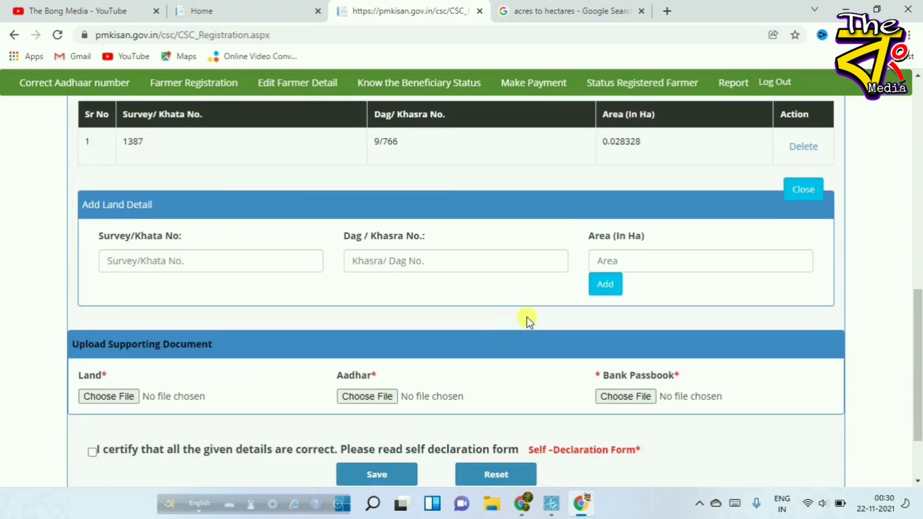
pyautogui.scroll(-1, 94, 396)
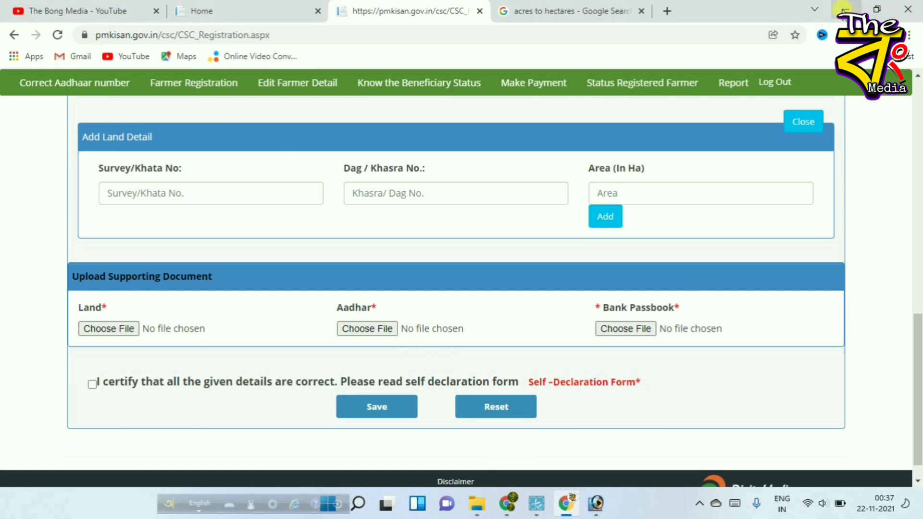
pyautogui.click(105, 330)
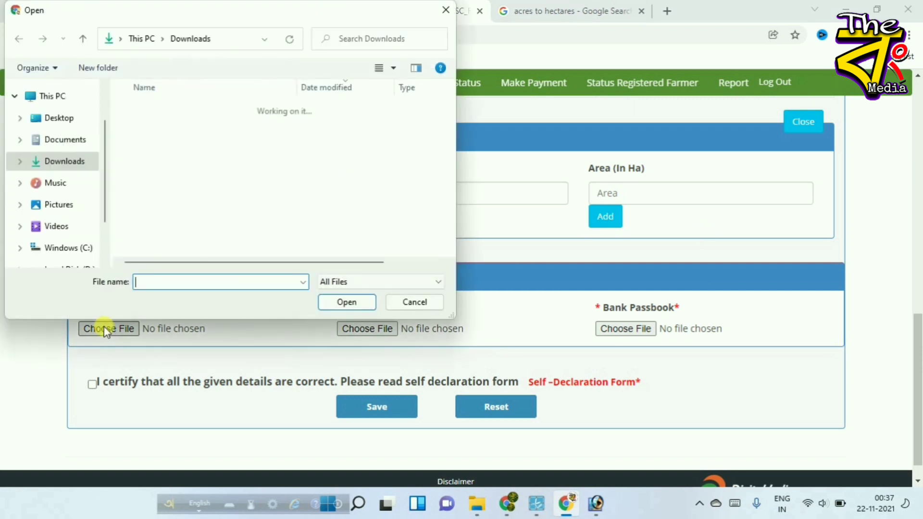
pyautogui.click(57, 119)
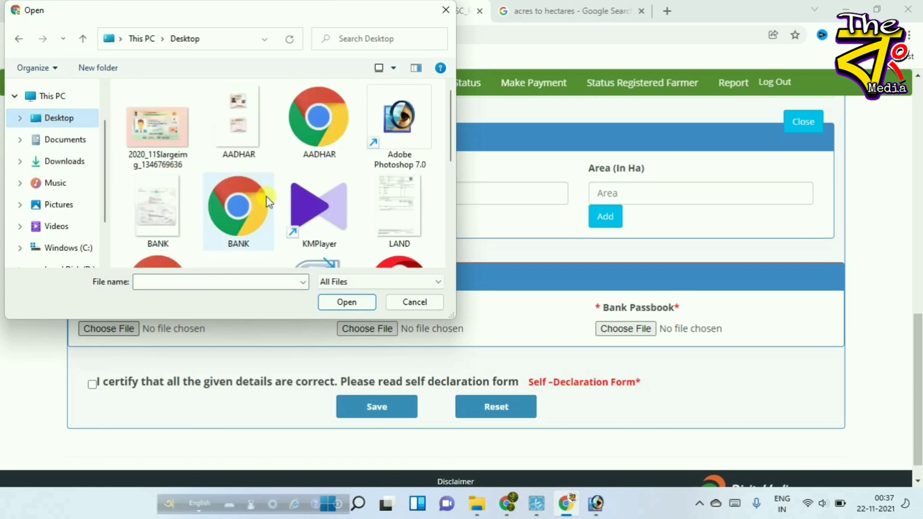
pyautogui.click(268, 218)
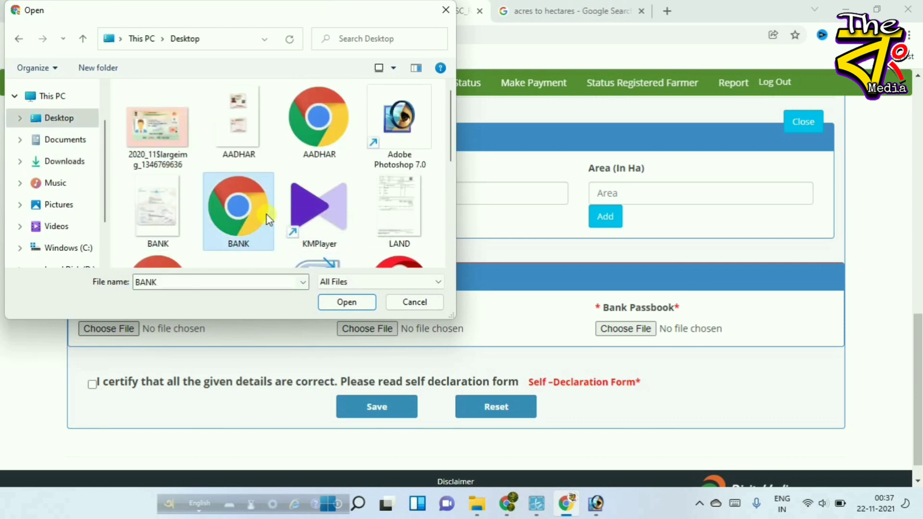
pyautogui.scroll(-2, 267, 216)
pyautogui.doubleClick(166, 211)
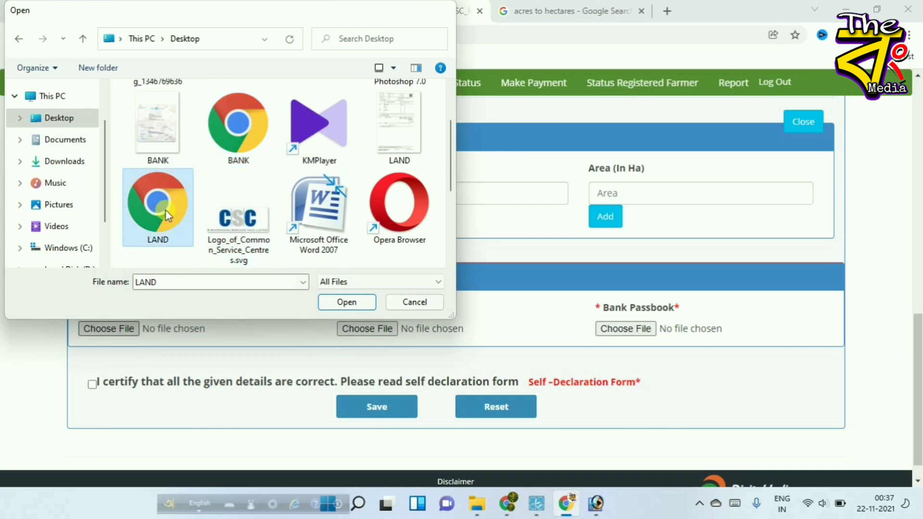
# - Attach AADHAR.pdf as the Aadhar supporting document and BANK.pdf as the bank passbook
pyautogui.click(368, 329)
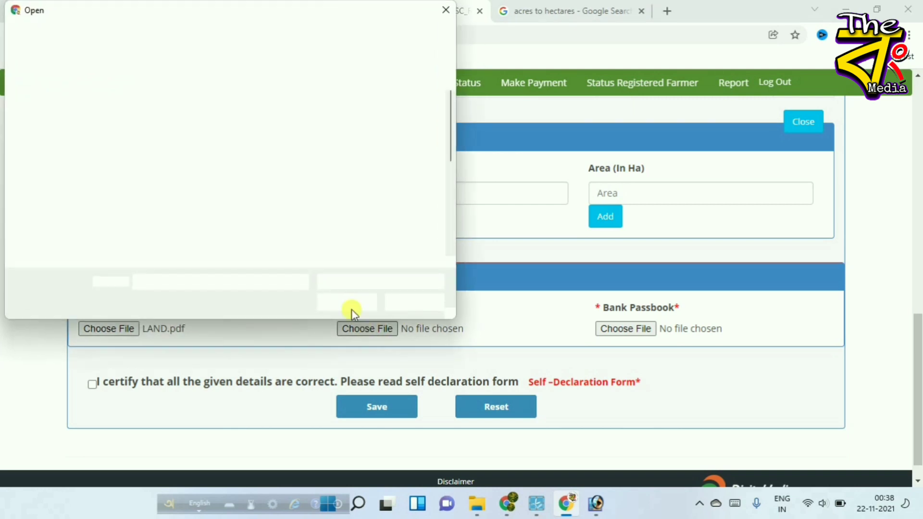
pyautogui.click(323, 118)
pyautogui.click(347, 302)
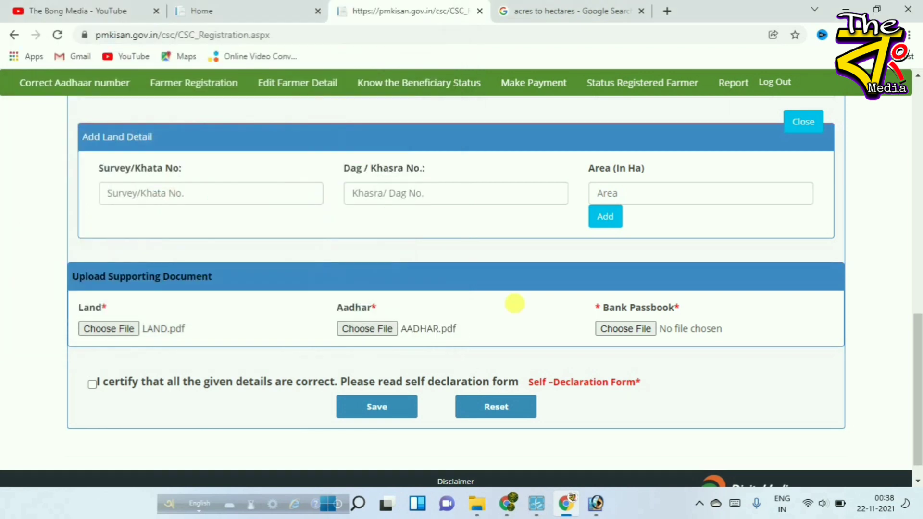
pyautogui.click(621, 329)
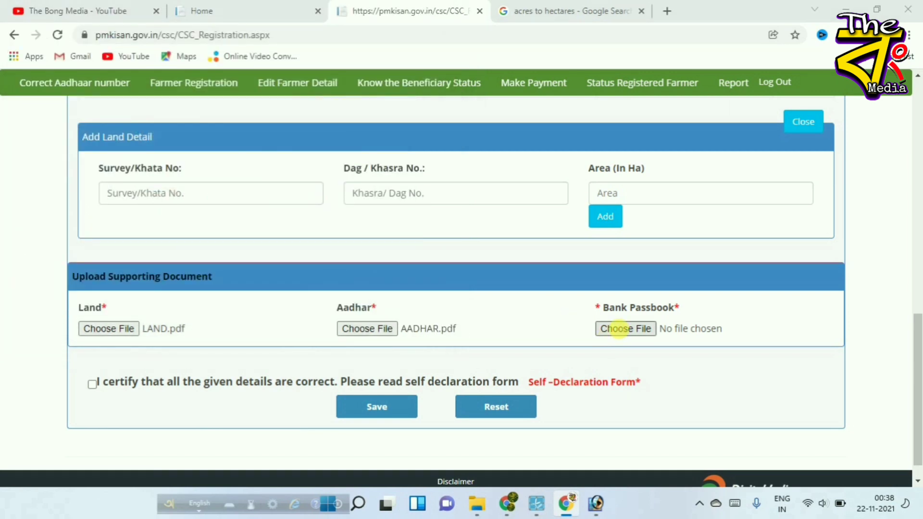
pyautogui.doubleClick(243, 211)
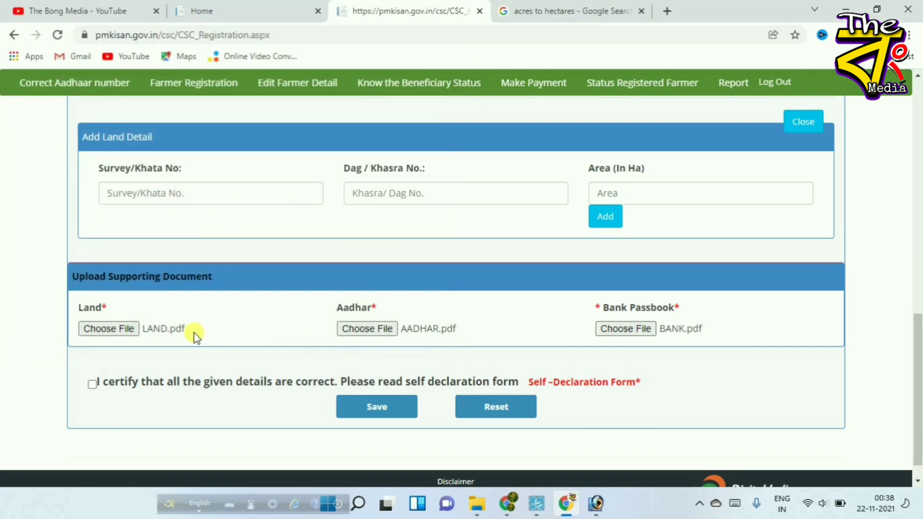
# - Certify that the given details are correct, save the farmer registration and dismiss the resulting message
pyautogui.click(92, 385)
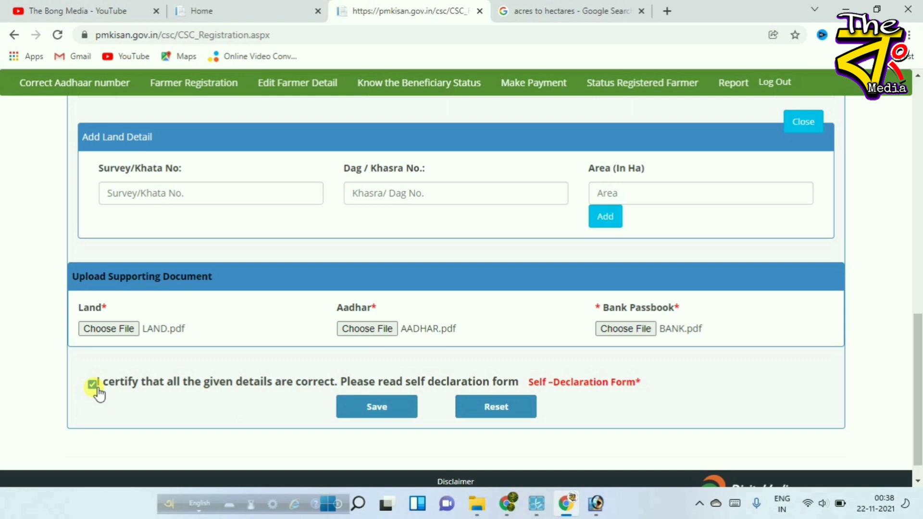
pyautogui.click(382, 410)
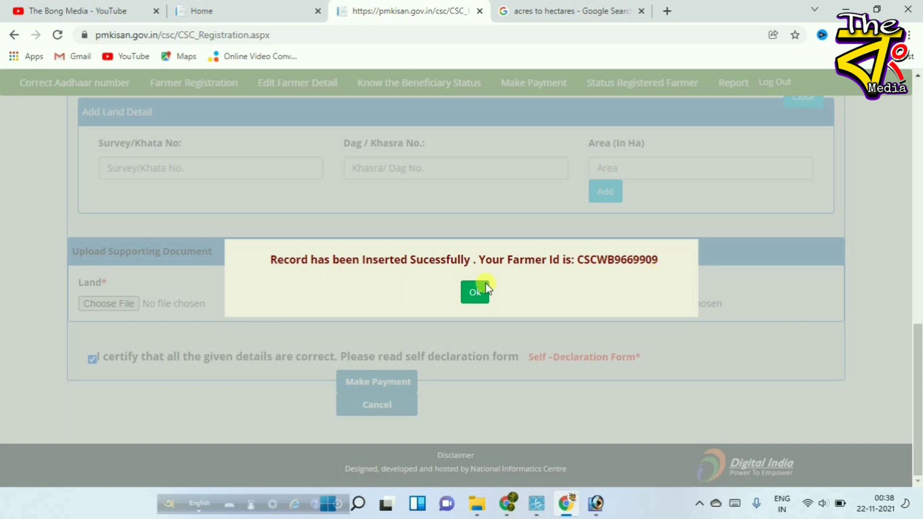
pyautogui.click(474, 295)
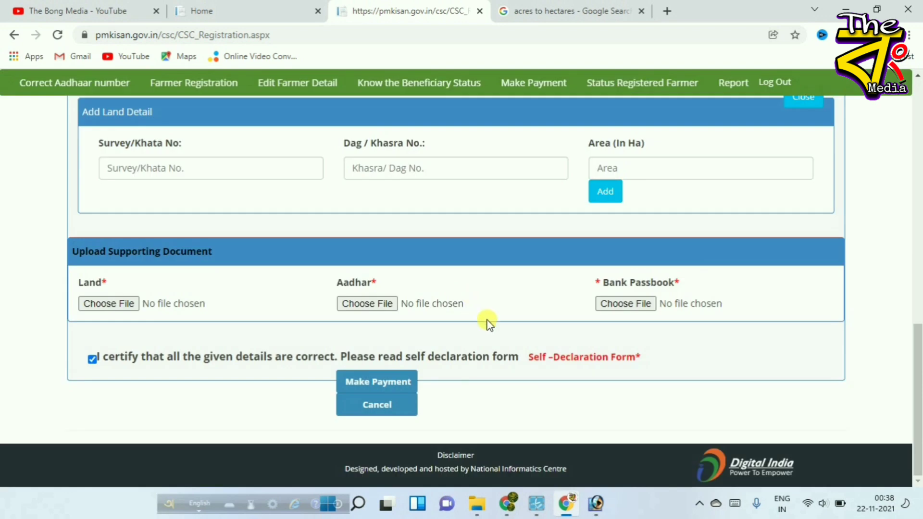